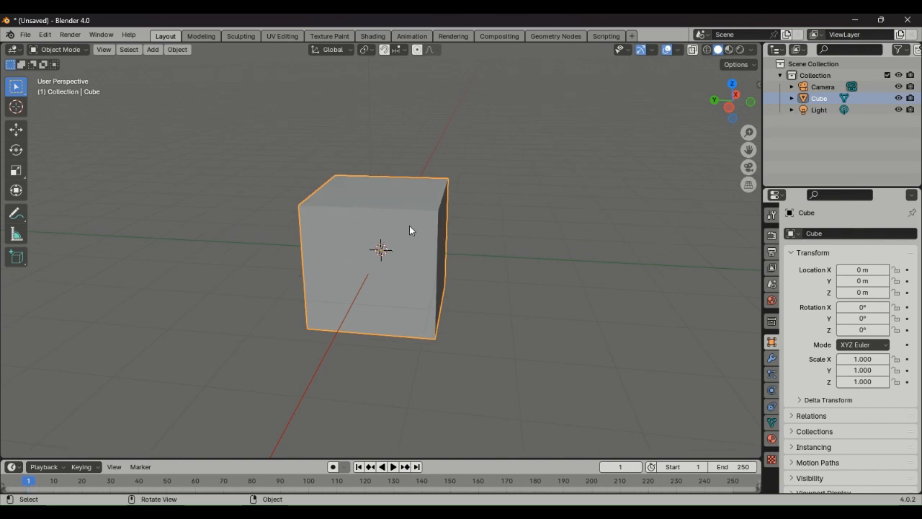
- Add a cone mesh and raise it above the cube to a Z location of 2.87 m
middle_click_drag(411, 228, 481, 175)
key("alt+a")
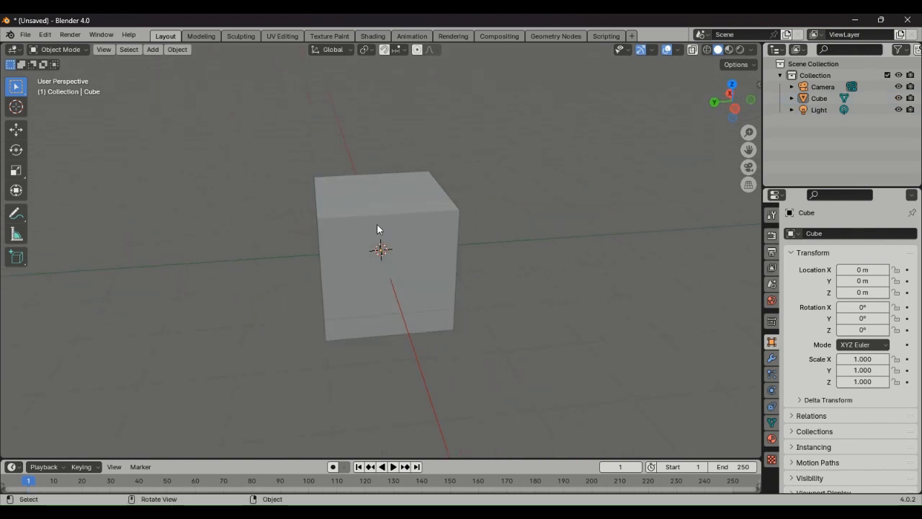
key("shift+a")
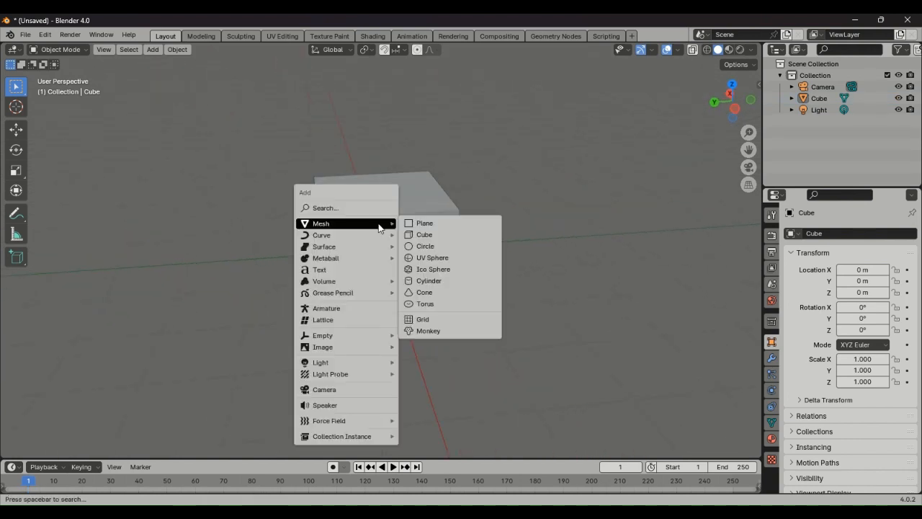
left_click(450, 292)
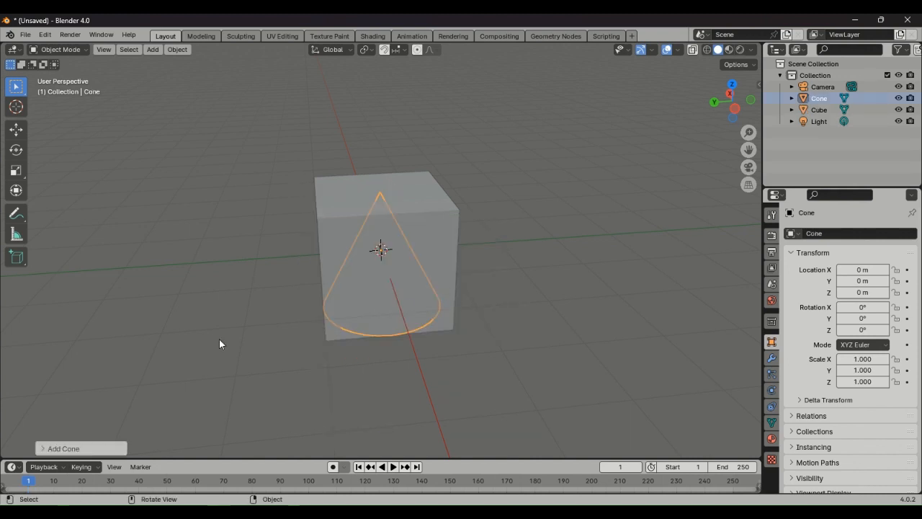
left_click(62, 450)
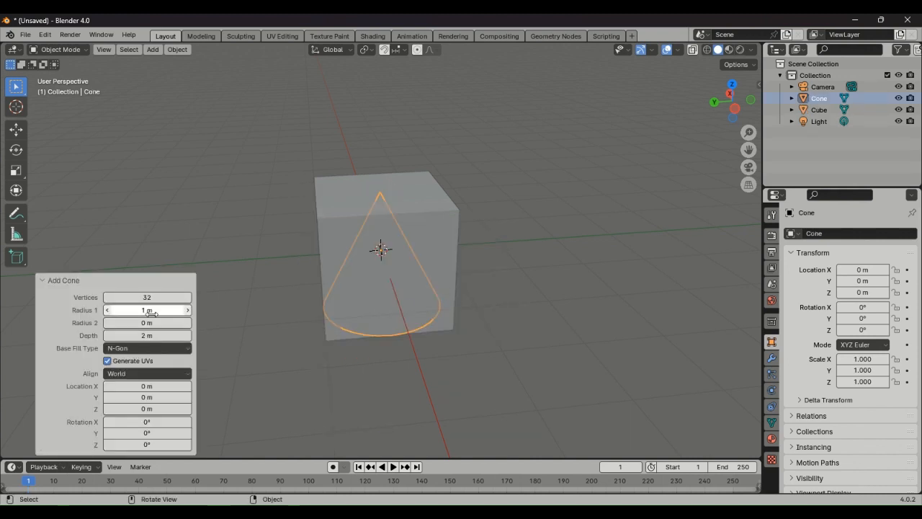
left_click(142, 409)
left_click_drag(142, 408, 321, 398)
scroll(322, 254, "down", 3)
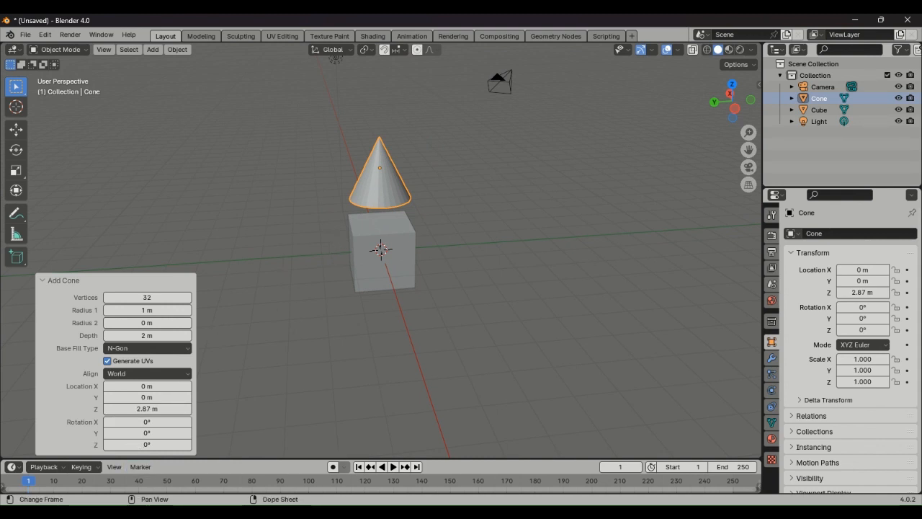
- Set the new cone's Radius 1 to 2.03 m and its depth to 2.47 m
left_click(158, 317)
left_click_drag(159, 317, 209, 315)
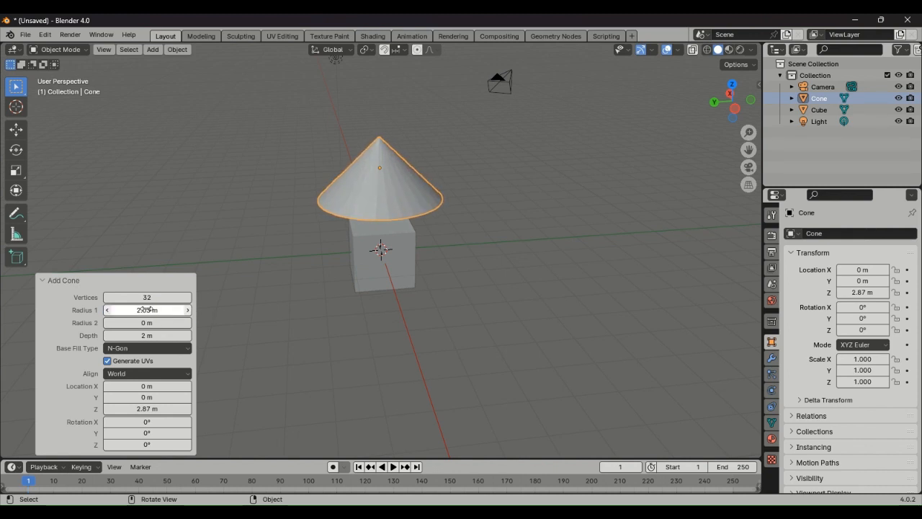
left_click_drag(131, 336, 147, 358)
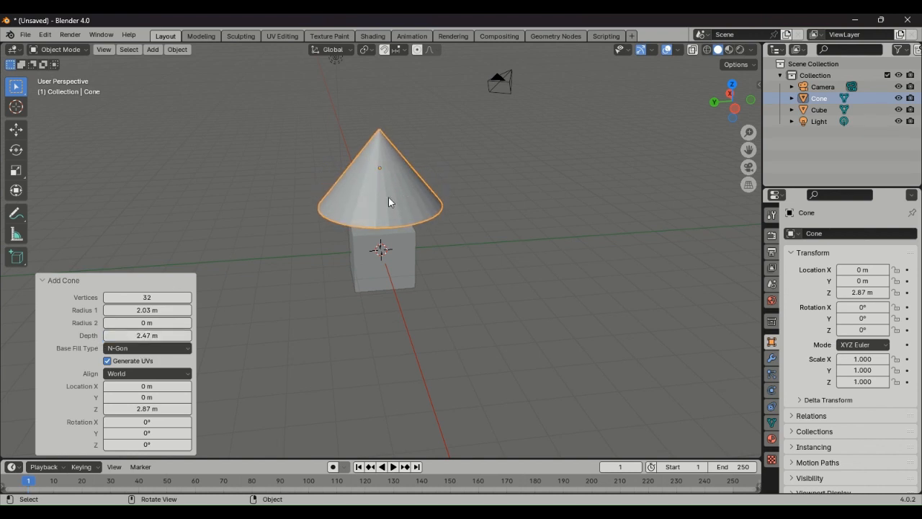
- Lower the cone along Z onto the cube, to a height of about 1.52 m, so it sits like a roof
key("g")
key("z")
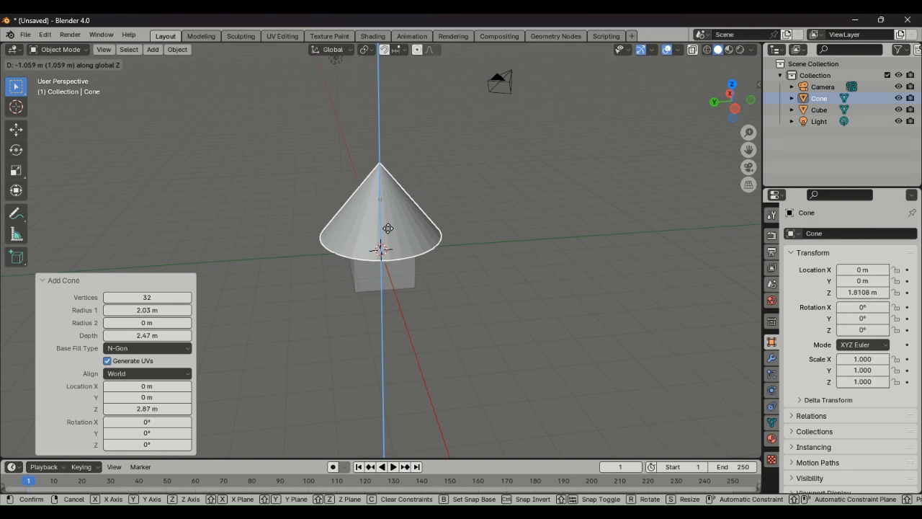
left_click(388, 241)
mouse_move(388, 240)
middle_mouse_down()
mouse_move(416, 164)
mouse_move(413, 206)
mouse_move(390, 226)
middle_mouse_up()
key("g")
key("z")
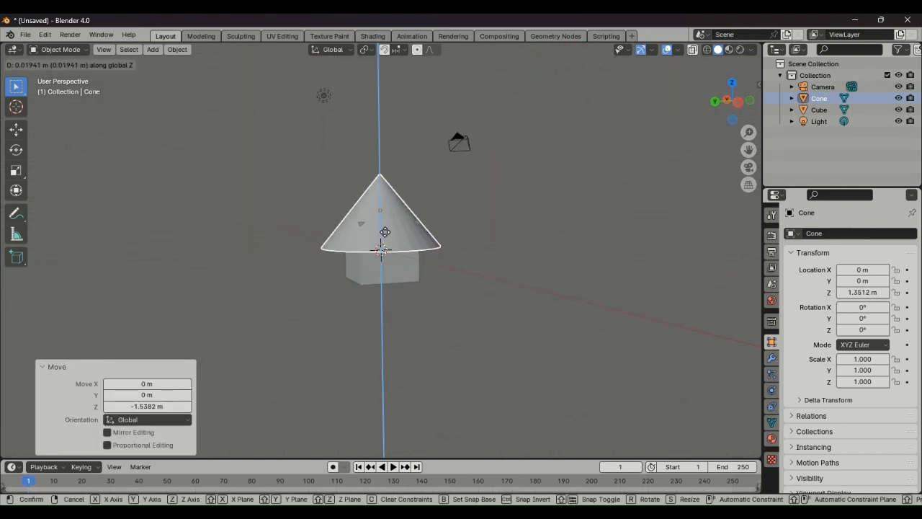
left_click(384, 224)
middle_click_drag(385, 224, 493, 239)
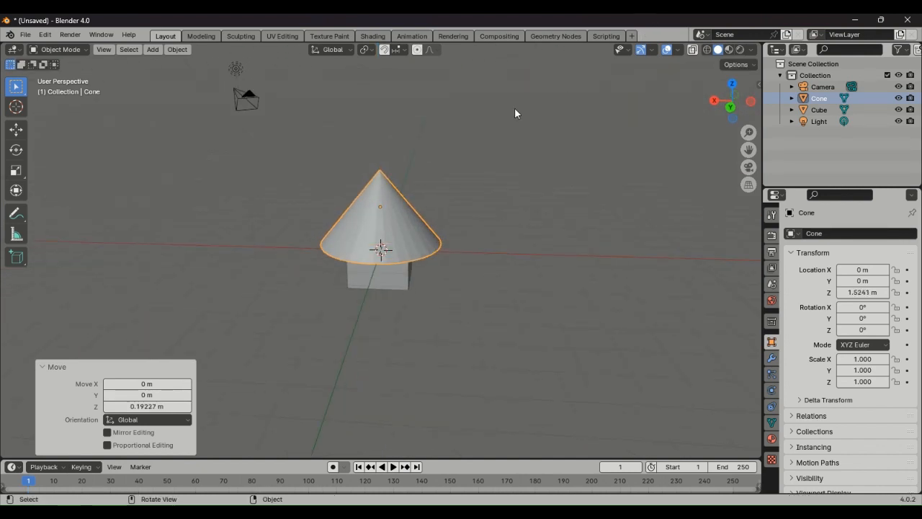
- Apply smooth shading to the cone
right_click(410, 242)
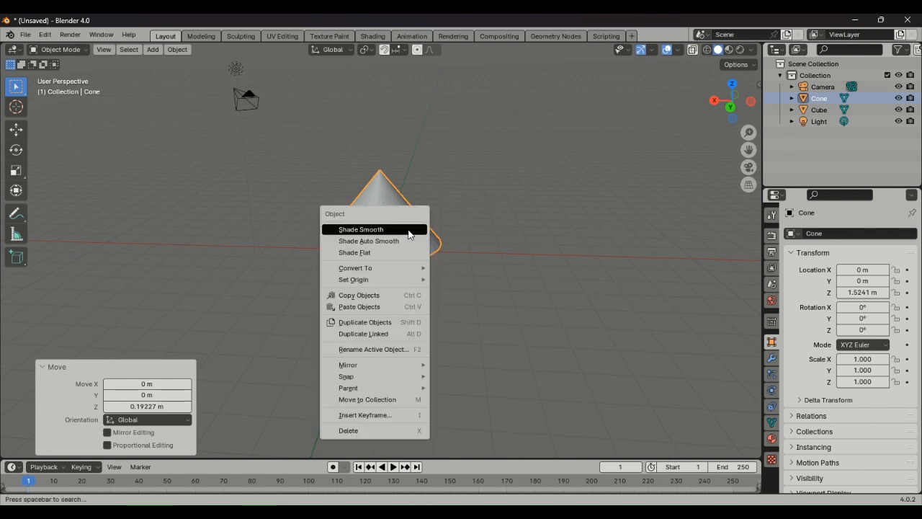
left_click(408, 231)
scroll(433, 216, "up", 5)
middle_click_drag(444, 208, 272, 224)
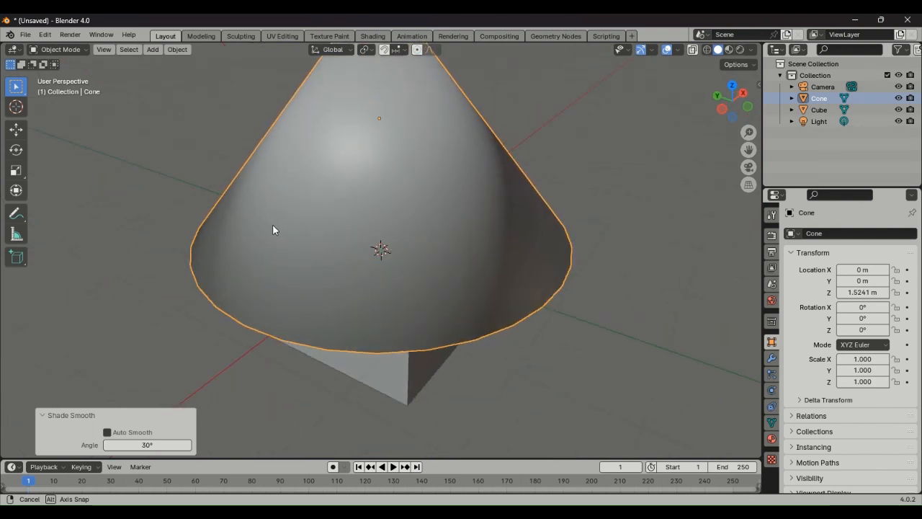
- Try a Subdivision Surface modifier on the cone and remove it again
left_click(771, 358)
left_click(879, 234)
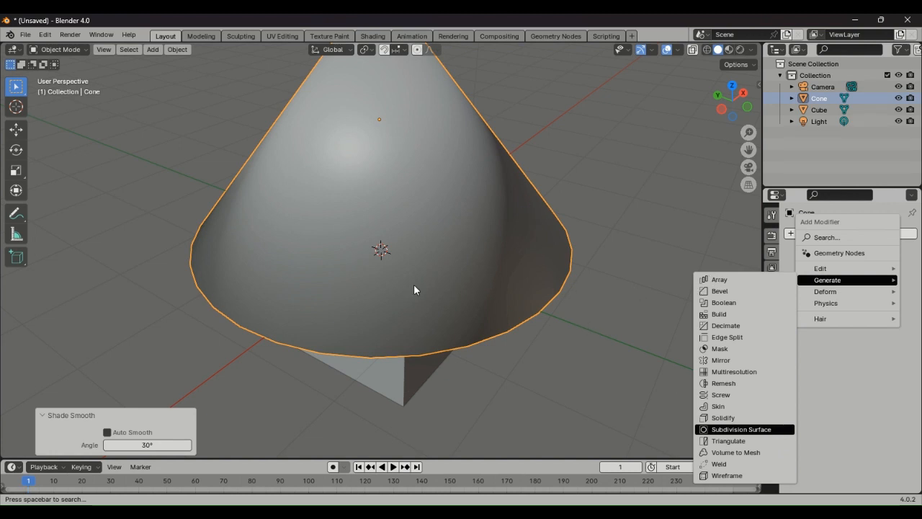
key("Return")
middle_click_drag(434, 262, 694, 282)
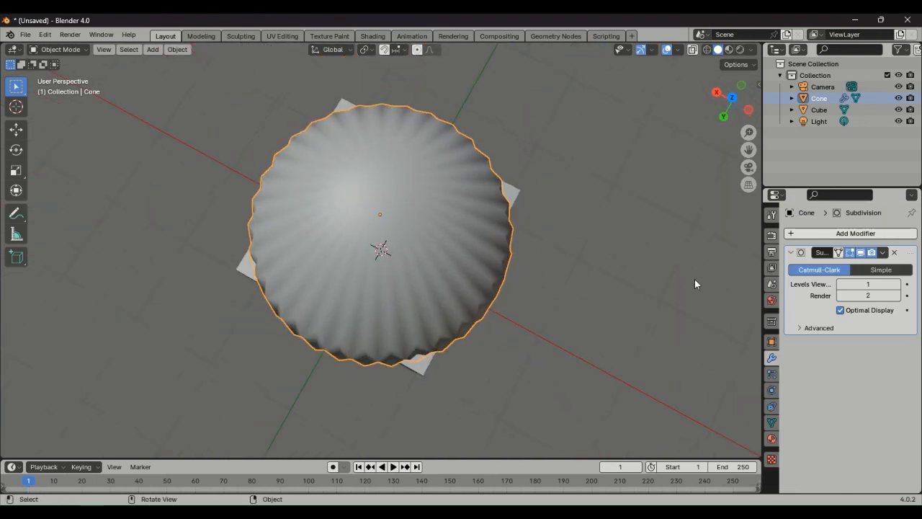
left_click(894, 252)
middle_click_drag(706, 207, 719, 242)
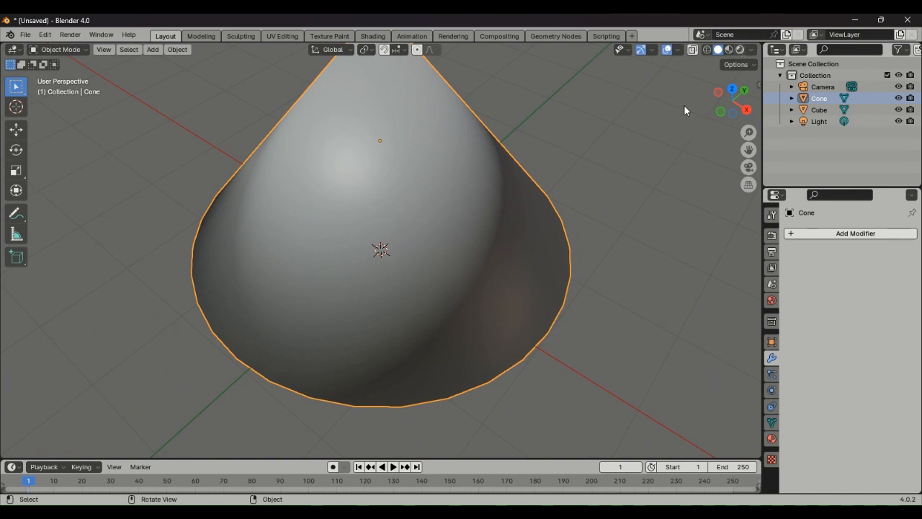
- Check the cone in rendered and solid shading, and leave the viewport in Material Preview with the cone's material settings displayed
middle_click_drag(484, 206, 437, 146)
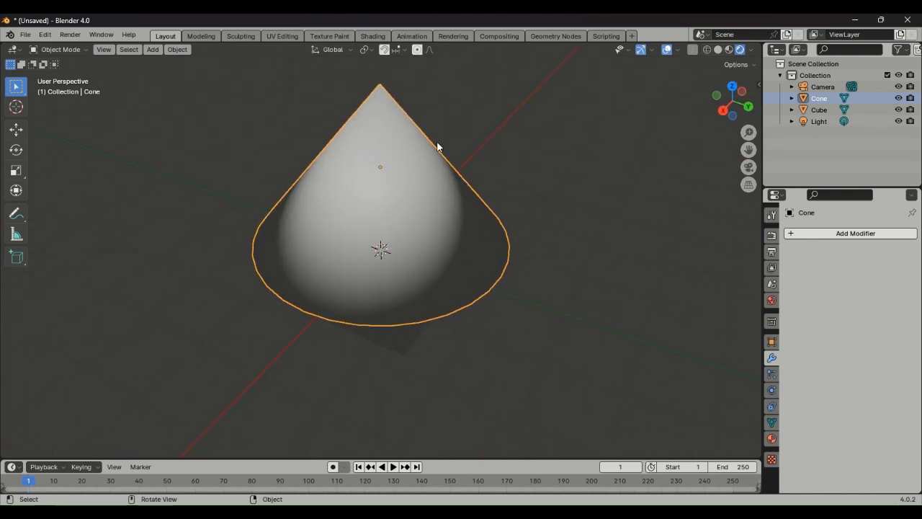
left_click(719, 51)
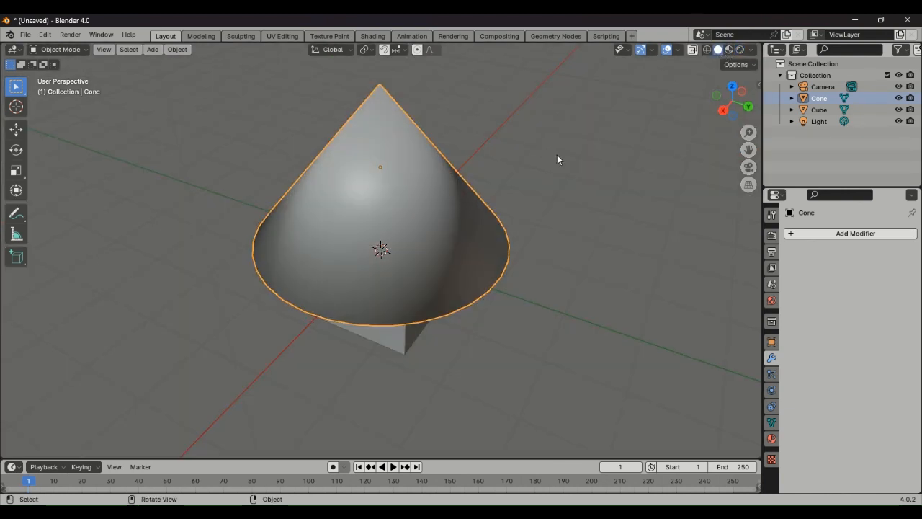
mouse_move(557, 155)
middle_mouse_down()
mouse_move(675, 127)
mouse_move(587, 177)
mouse_move(496, 170)
mouse_move(569, 96)
middle_mouse_up()
scroll(407, 209, "up", 2)
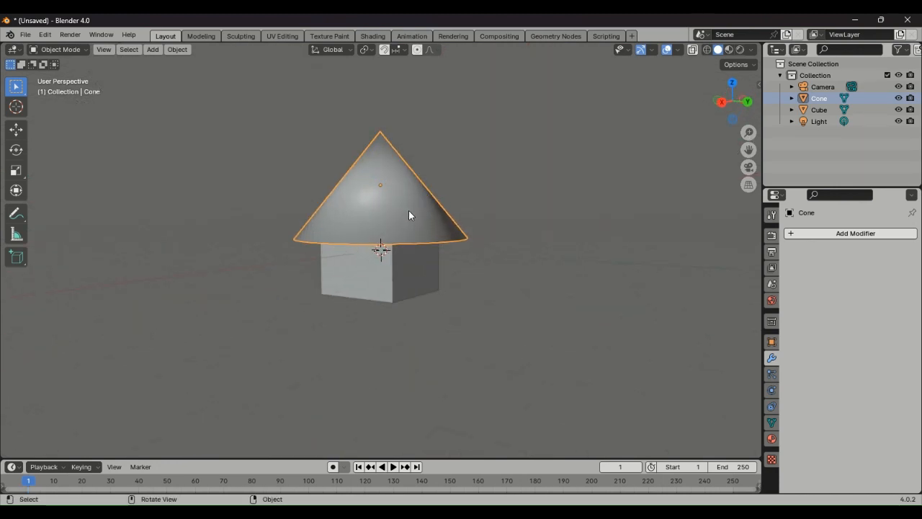
left_click(729, 50)
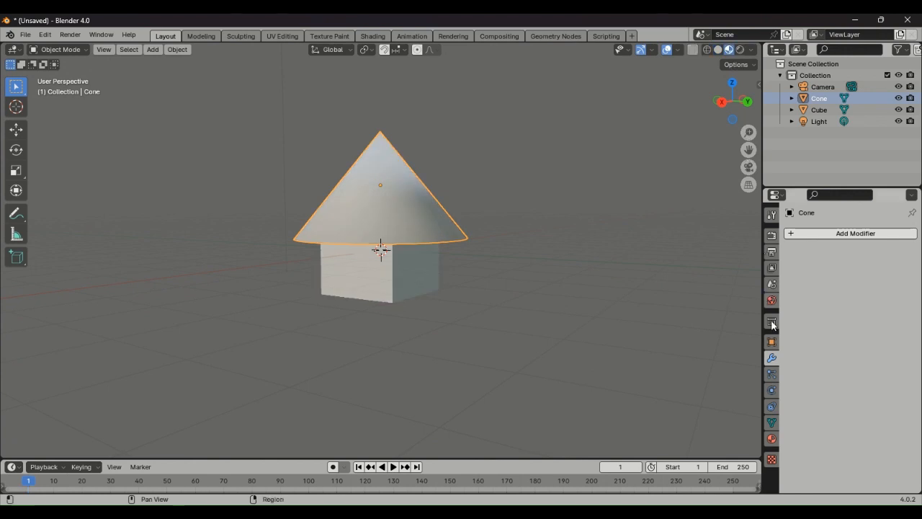
left_click(772, 439)
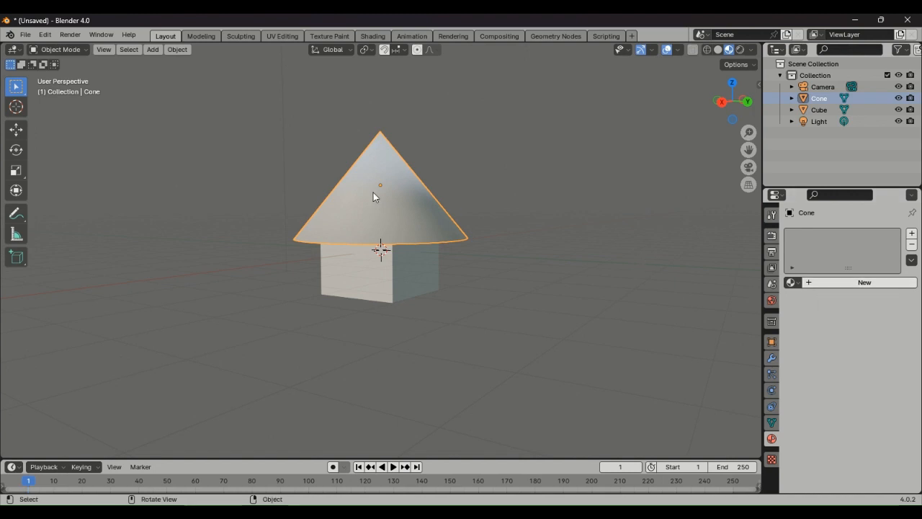
- Delete the smooth-shaded cone and add a fresh cone with a 2.03 m base radius and 2.47 m depth
key("x")
left_click(396, 205)
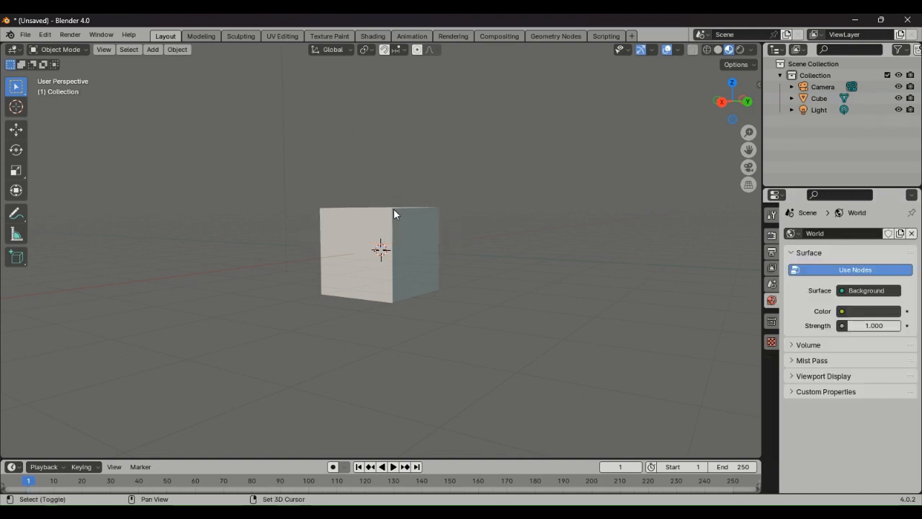
key("shift+a")
mouse_move(395, 213)
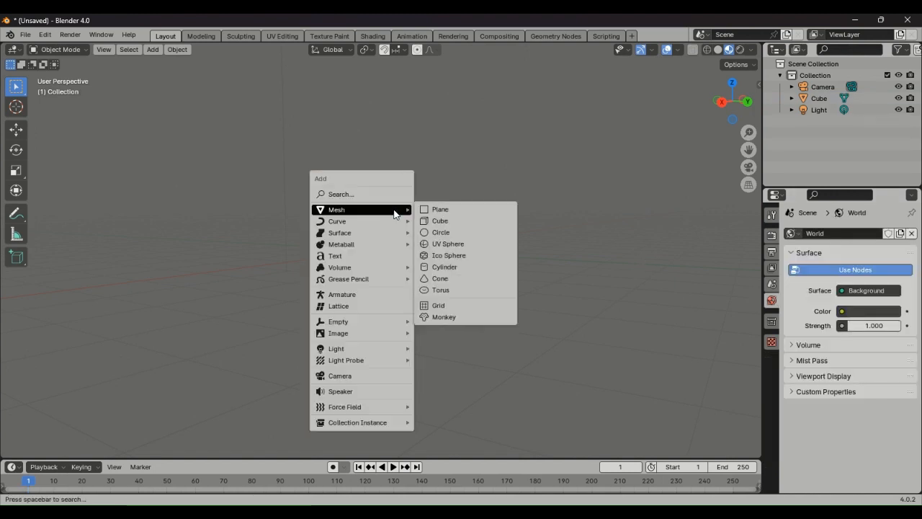
left_click(474, 281)
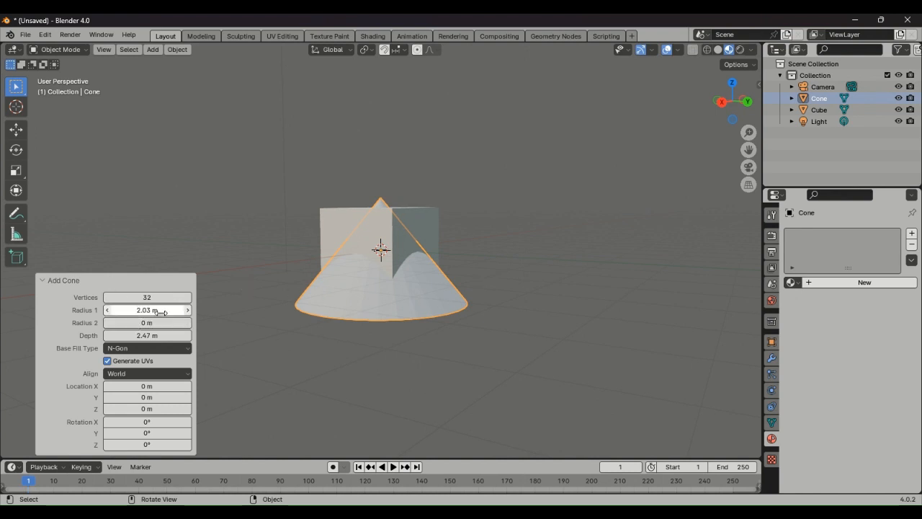
- Raise the new cone along Z until its base rests on top of the cube, and keep the cone selected
scroll(452, 316, "up", 5)
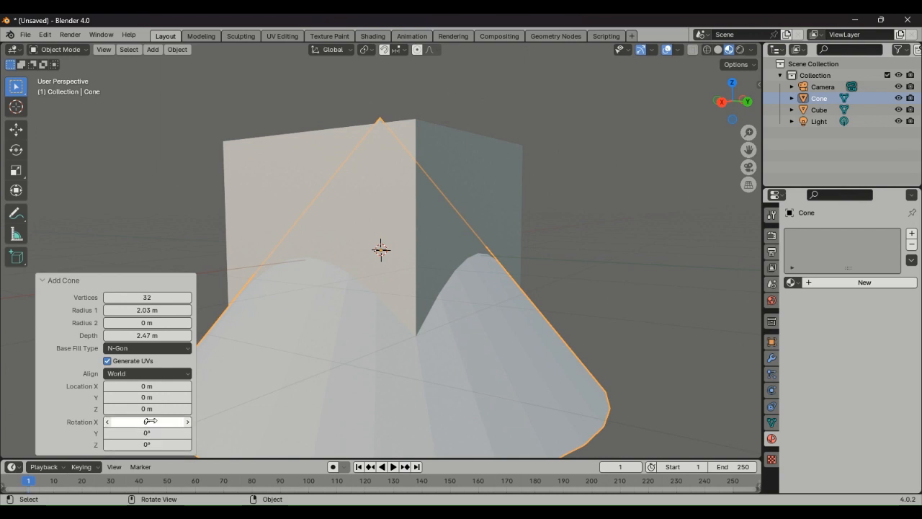
left_click_drag(148, 408, 284, 385)
left_click(461, 279)
scroll(461, 275, "down", 4)
middle_click_drag(461, 275, 474, 356)
scroll(474, 356, "down", 1)
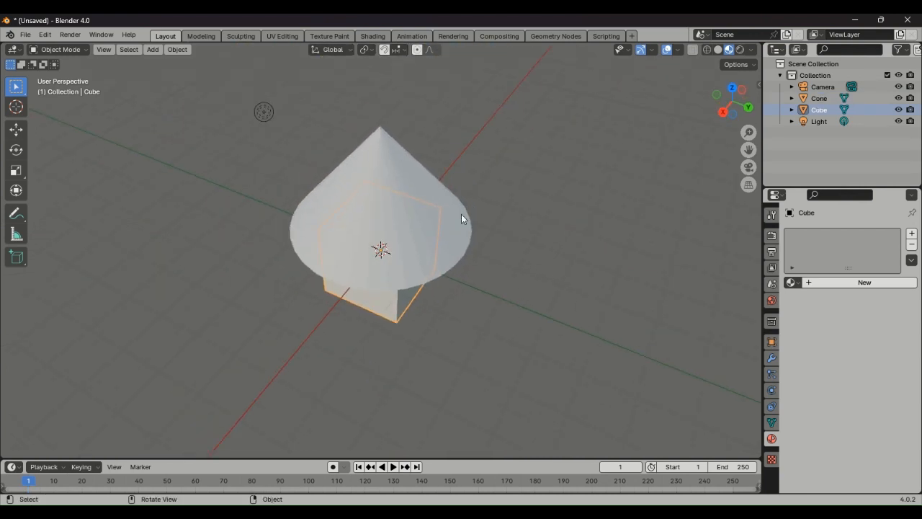
left_click(462, 215)
middle_click_drag(462, 215, 521, 158)
scroll(699, 193, "up", 1)
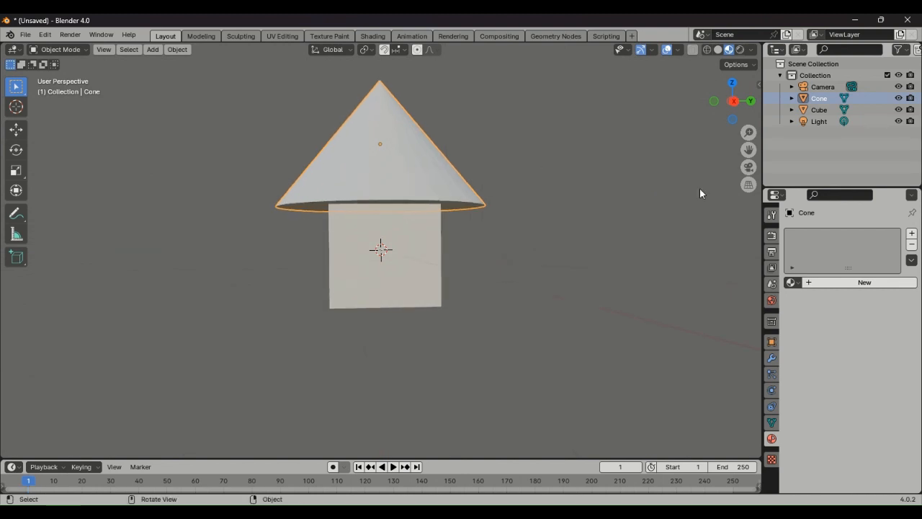
- Create a new material for the cone and give it a pale yellow base color
left_click(872, 285)
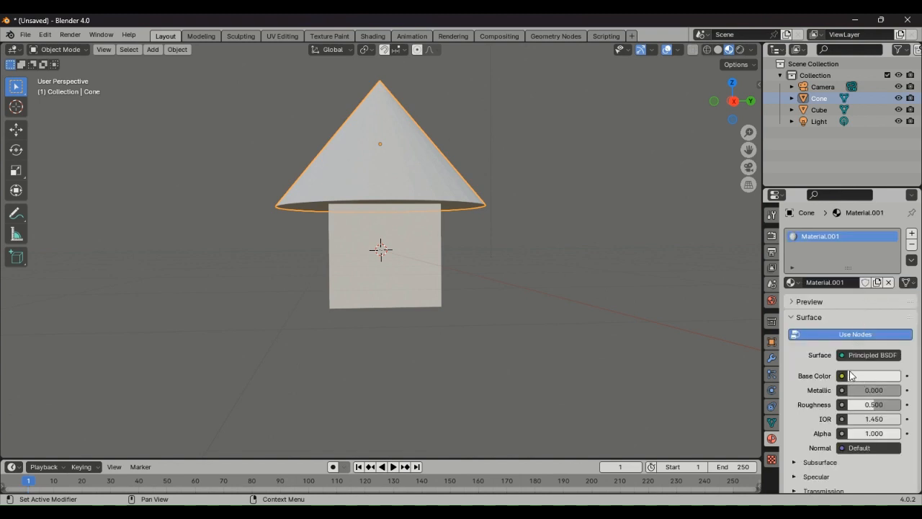
left_click(855, 377)
left_click(828, 250)
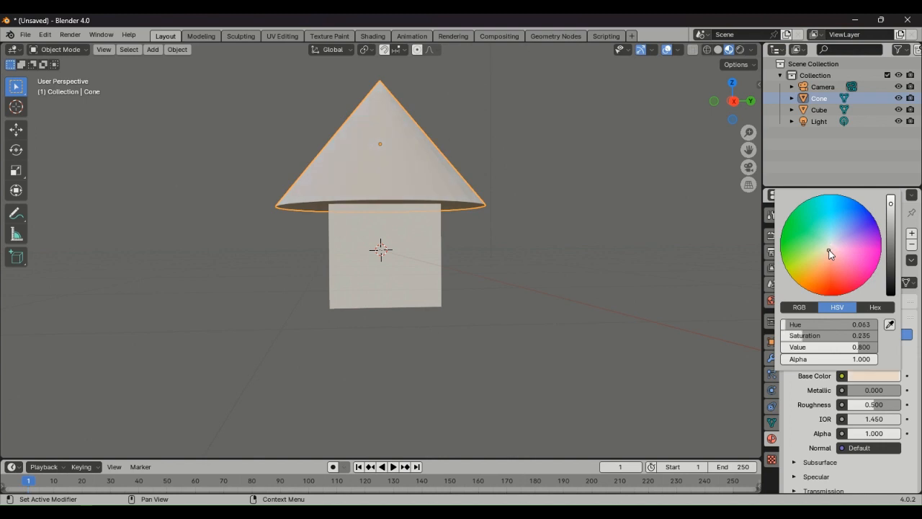
left_click_drag(832, 254, 816, 257)
left_click(612, 247)
- Create a new material for the cube and give it a light teal base color
left_click(437, 260)
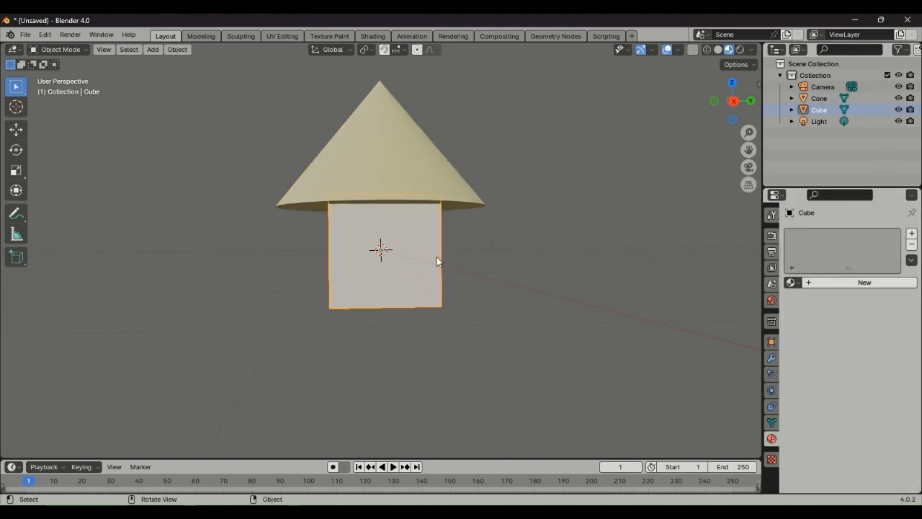
left_click(824, 281)
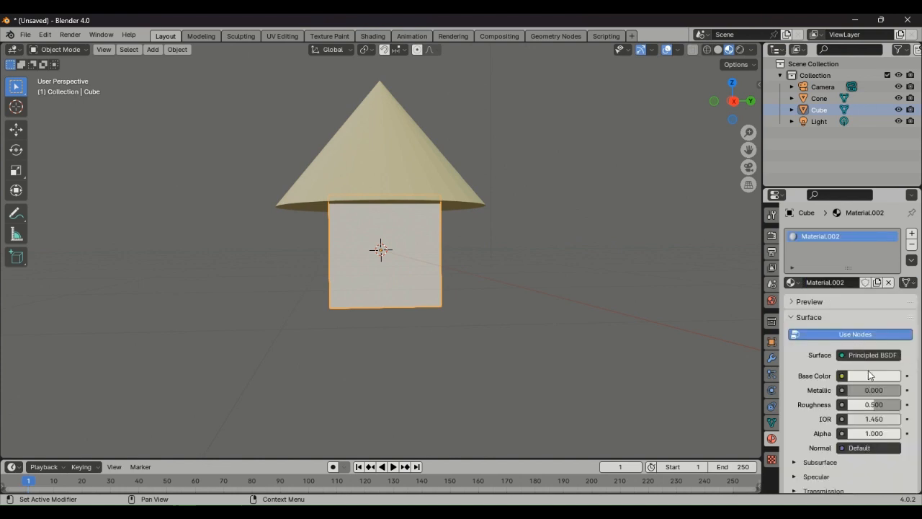
left_click(869, 376)
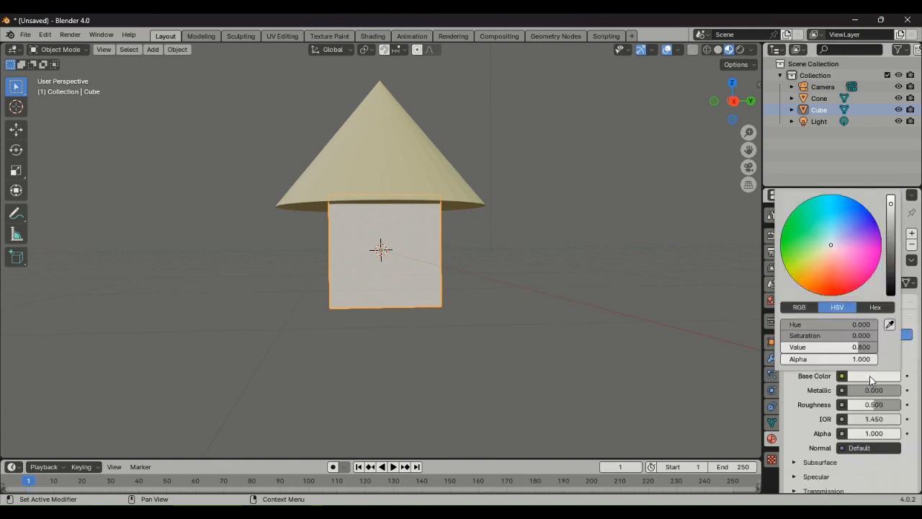
left_click(833, 247)
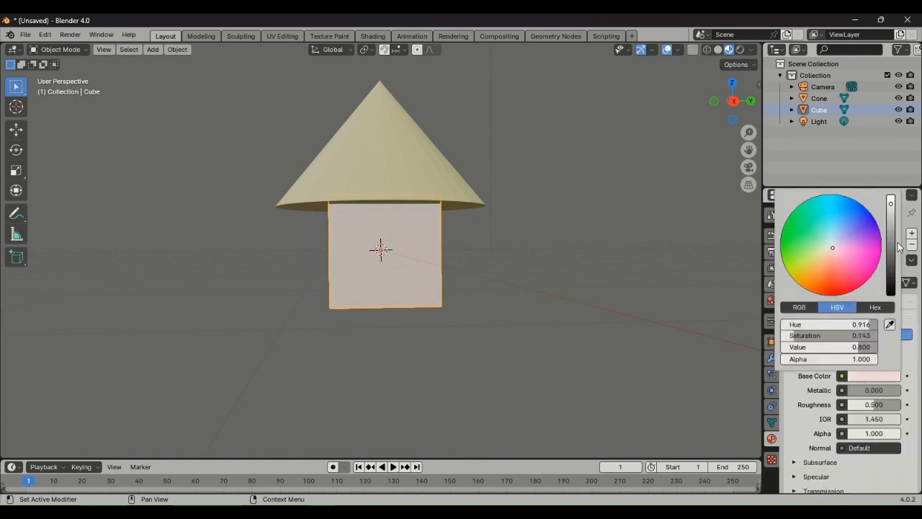
left_click(893, 248)
left_click(826, 239)
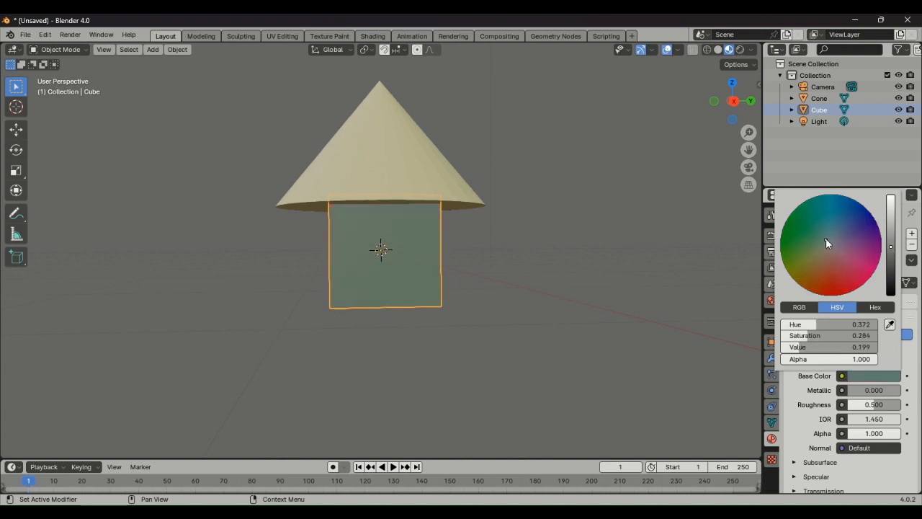
left_click(828, 238)
left_click_drag(893, 225, 893, 218)
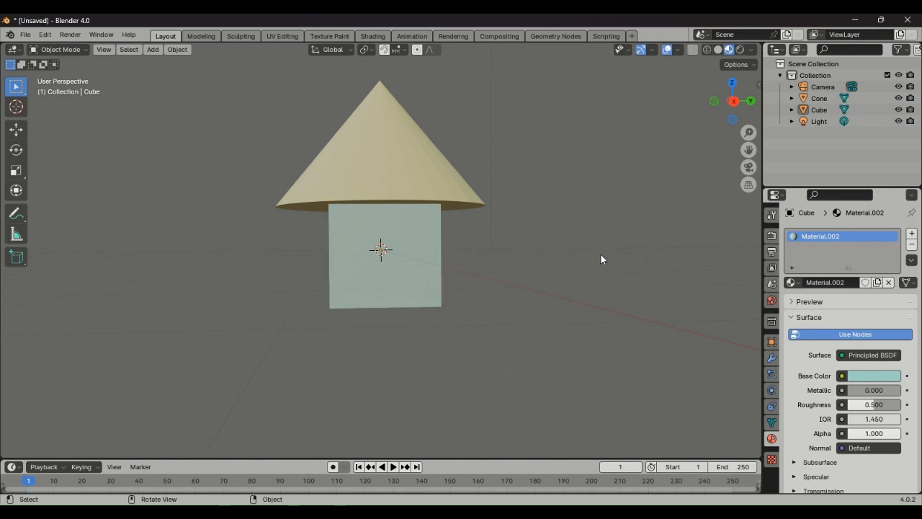
middle_click_drag(601, 259, 643, 299)
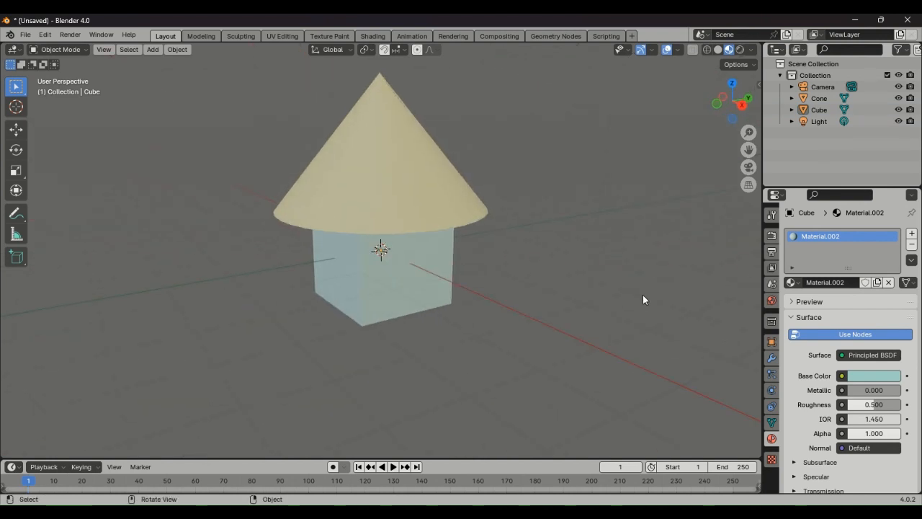
- Look through the camera and reposition it with walk navigation so the whole house, including the roof tip, fits inside the frame
scroll(643, 299, "up", 1)
key("KP_0")
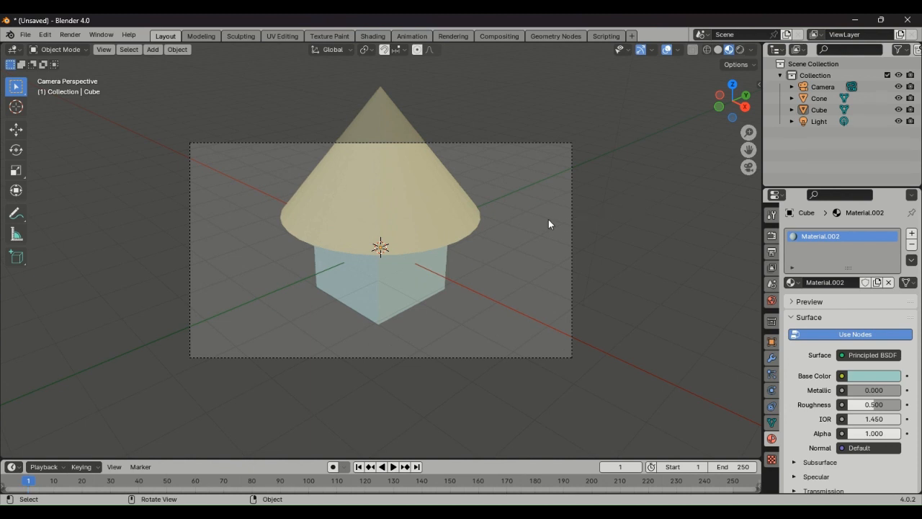
key("shift+grave")
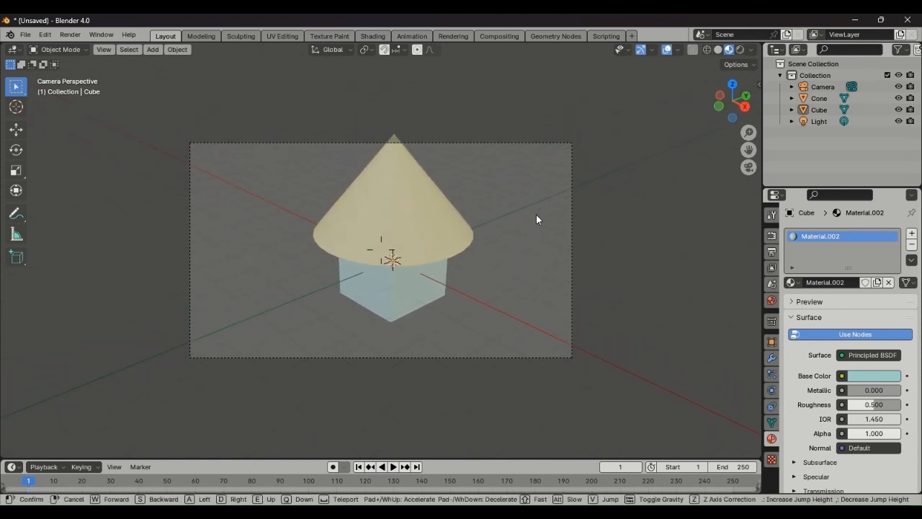
left_click(541, 226)
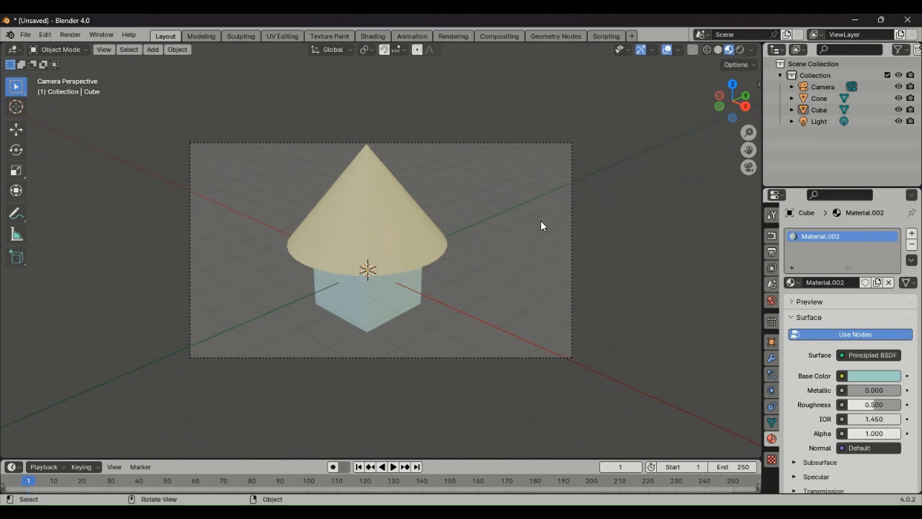
- Turn on rendered viewport shading and walk the camera around to face one side of the house, keeping the house in frame
left_click(741, 51)
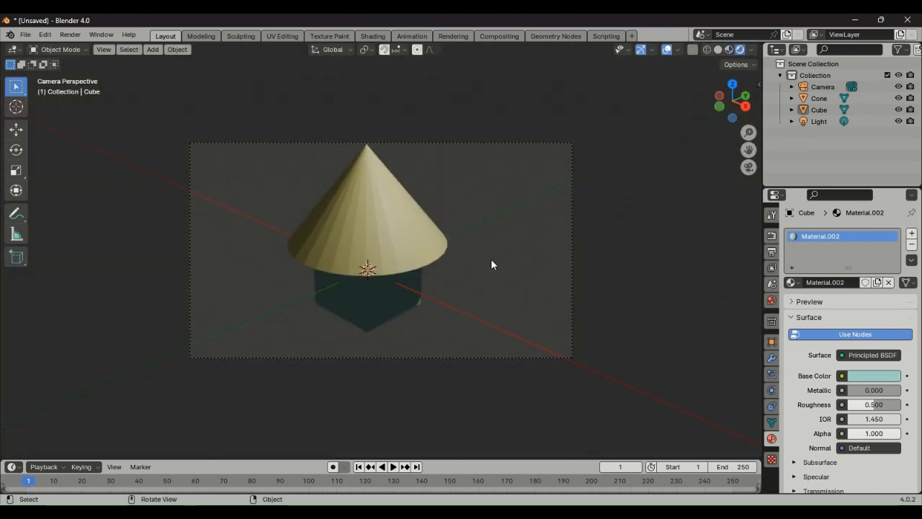
key("shift+grave")
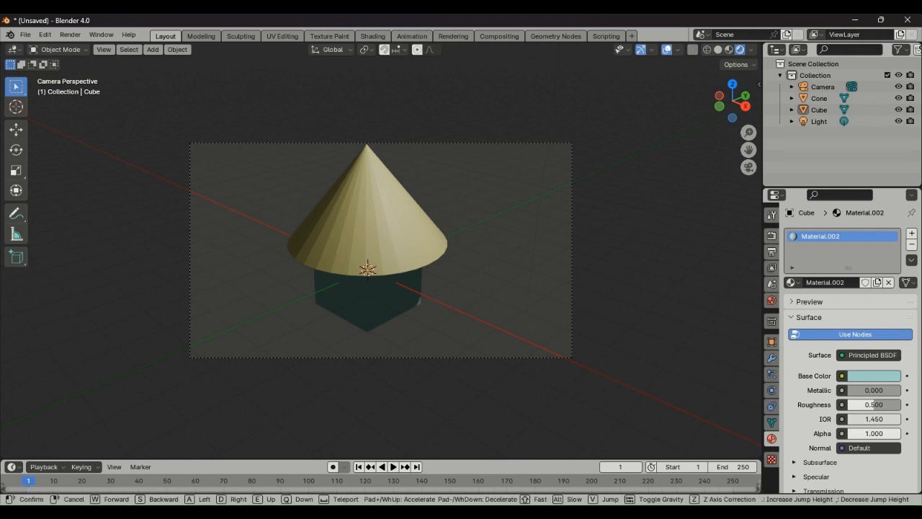
key("w")
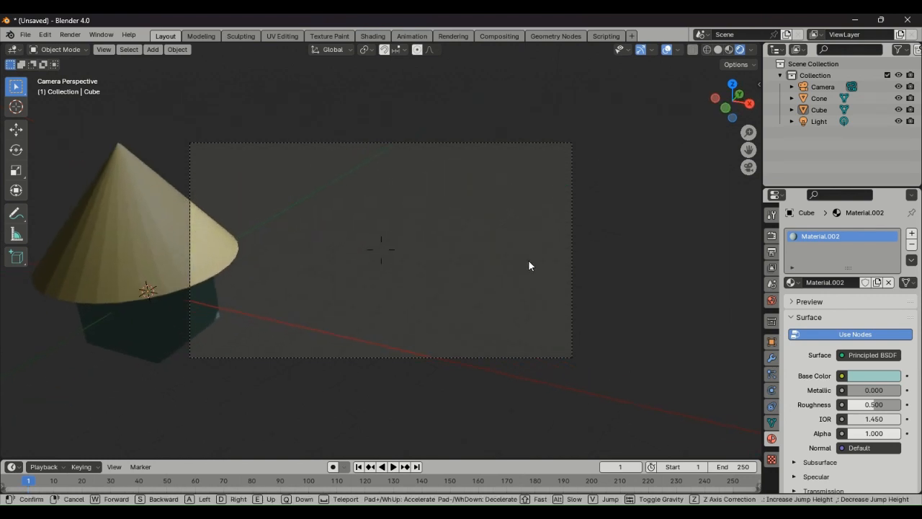
key("w")
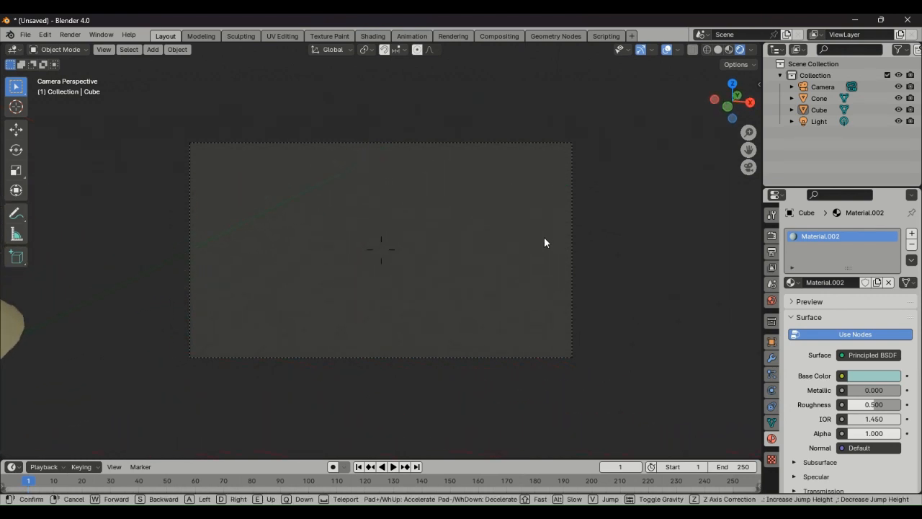
key("s")
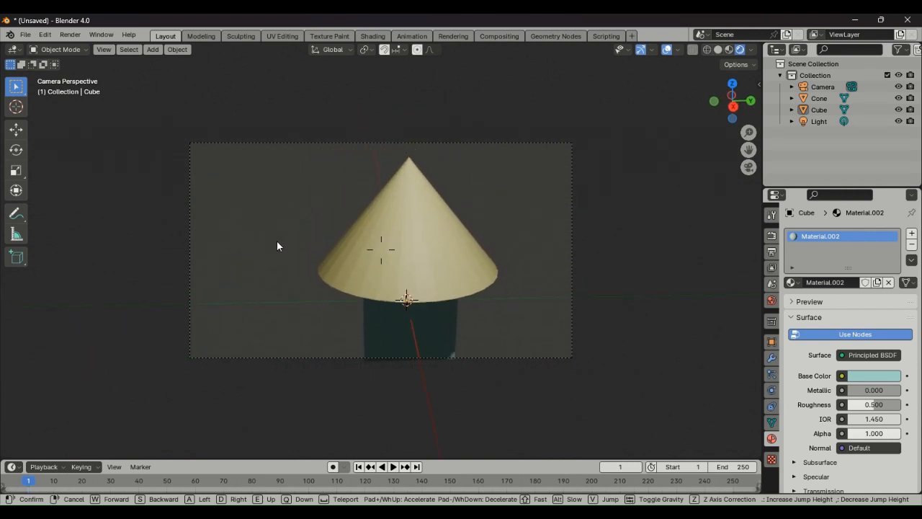
left_click(441, 265)
- Leave the camera view and move the point light down about 4 m, beside the cube, so it lights the walls; deselect it
key("KP_0")
scroll(498, 256, "down", 10)
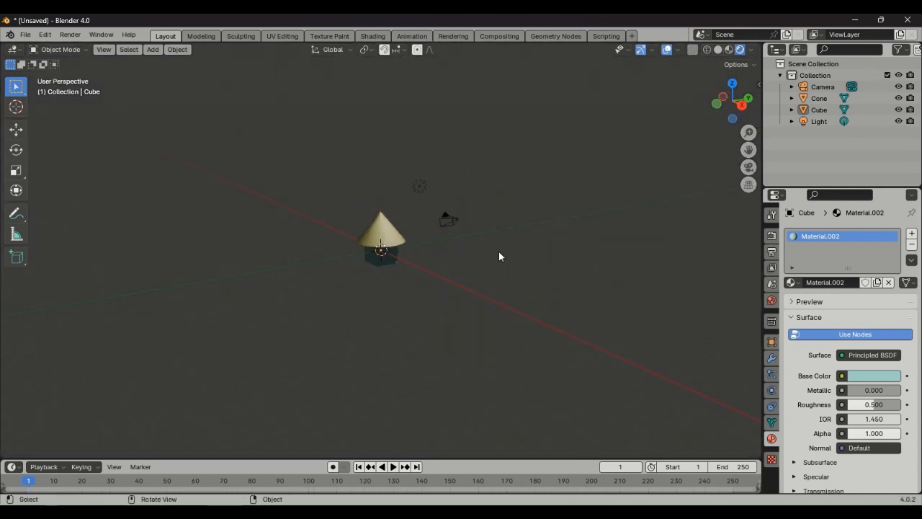
scroll(495, 240, "up", 6)
left_click(442, 153)
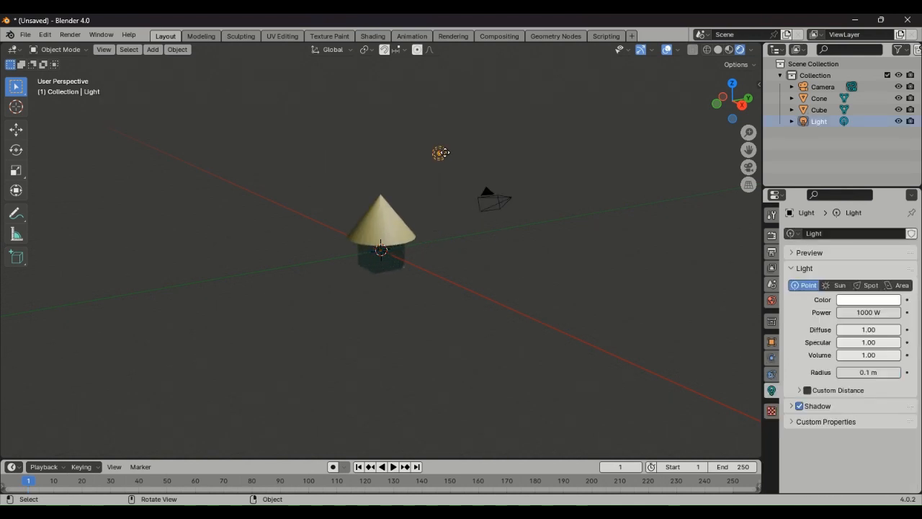
key("g")
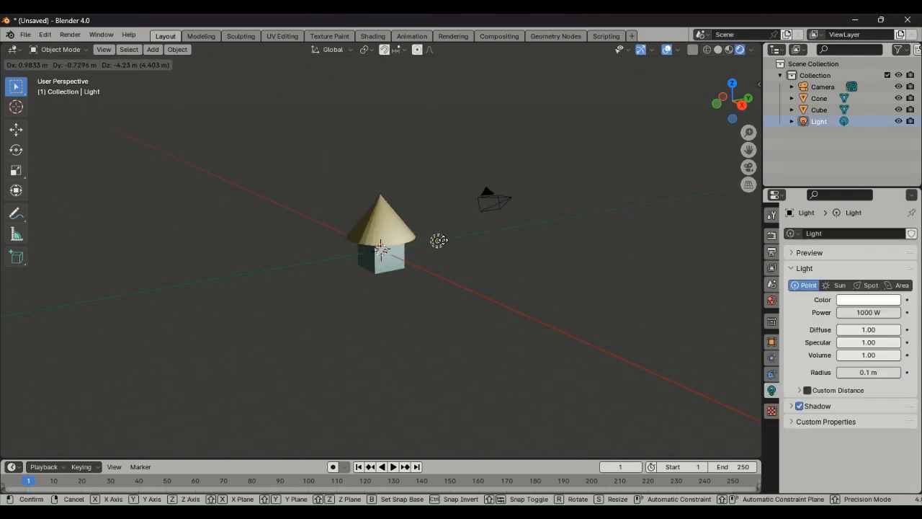
left_click(470, 235)
middle_click_drag(470, 235, 566, 235)
left_click(635, 229)
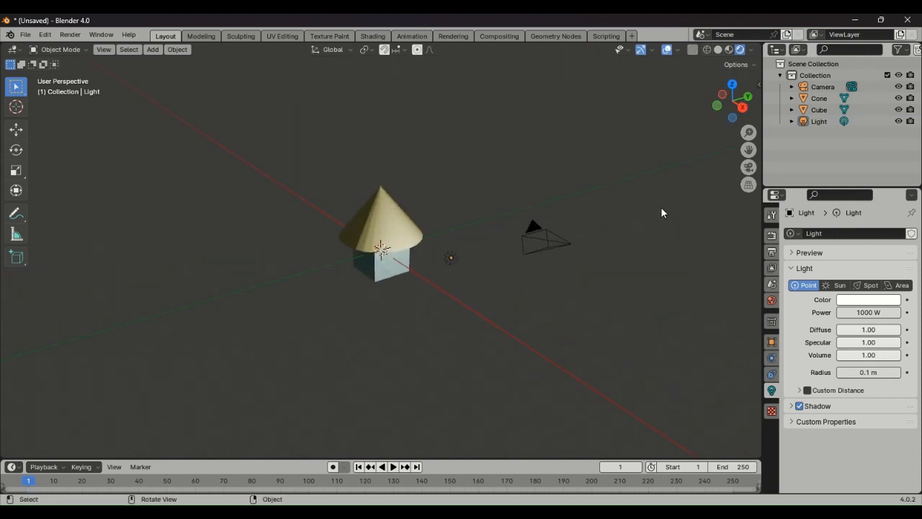
- Check the lighting on the house through the camera and up close in the perspective view
key("KP_0")
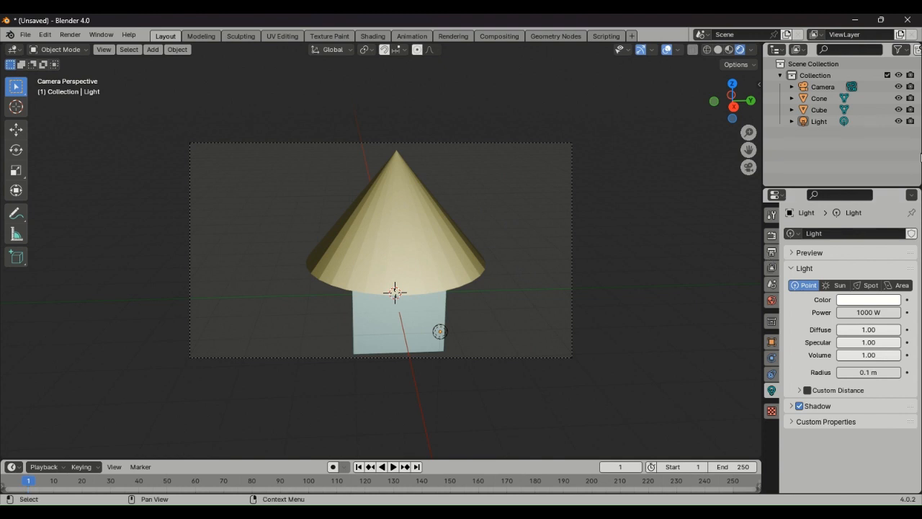
scroll(589, 222, "down", 5)
key("KP_0")
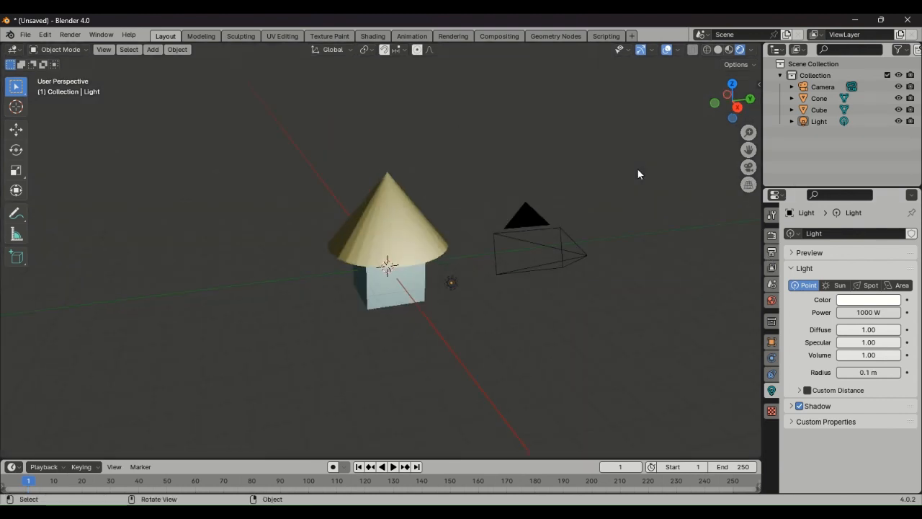
scroll(547, 211, "up", 7)
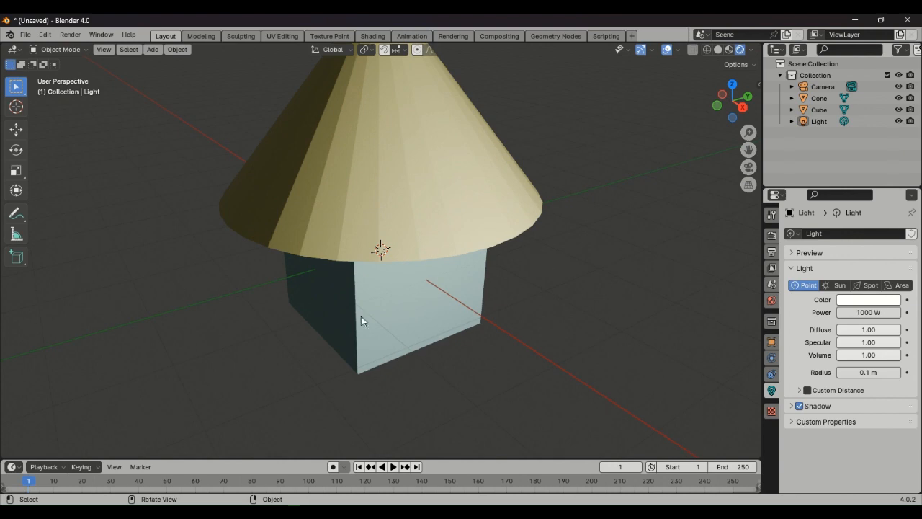